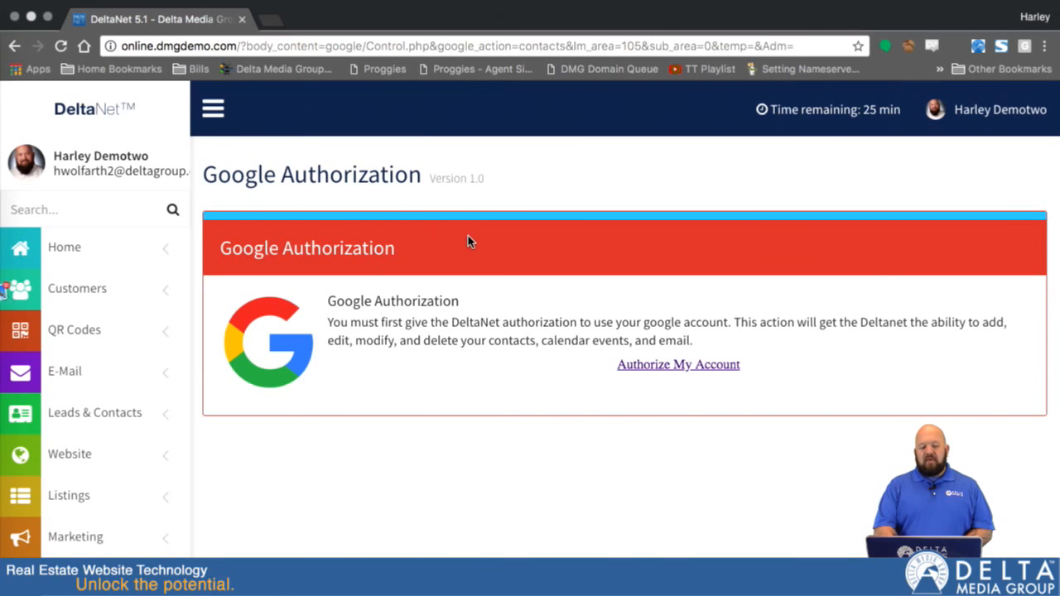
Authorize DeltaNet Sync to manage the chosen Gmail account's email, contacts and calendars
{"action": "left_click", "coordinate": [660, 366]}
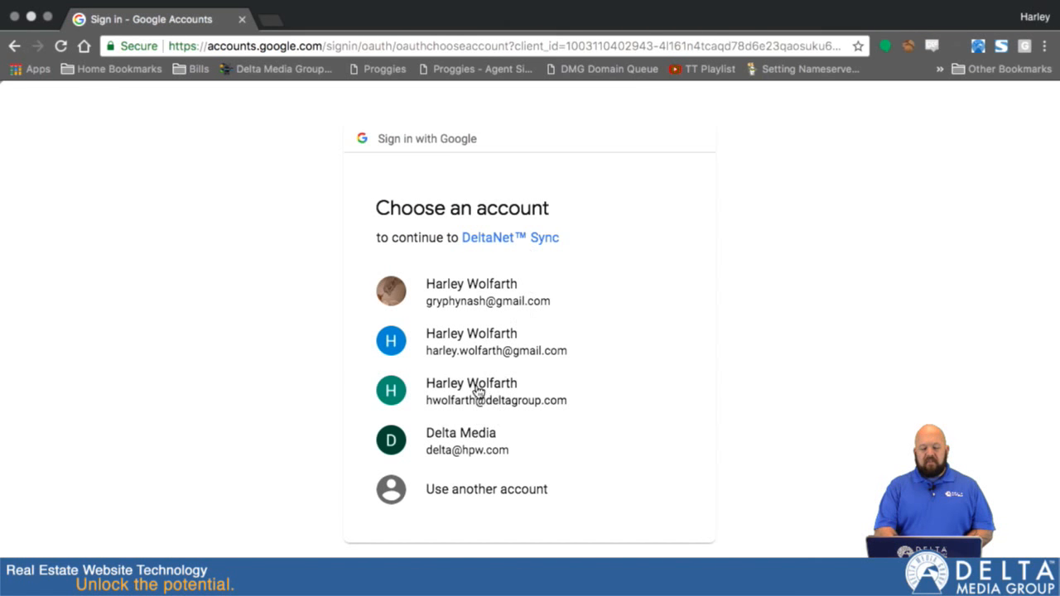
{"action": "left_click", "coordinate": [470, 342]}
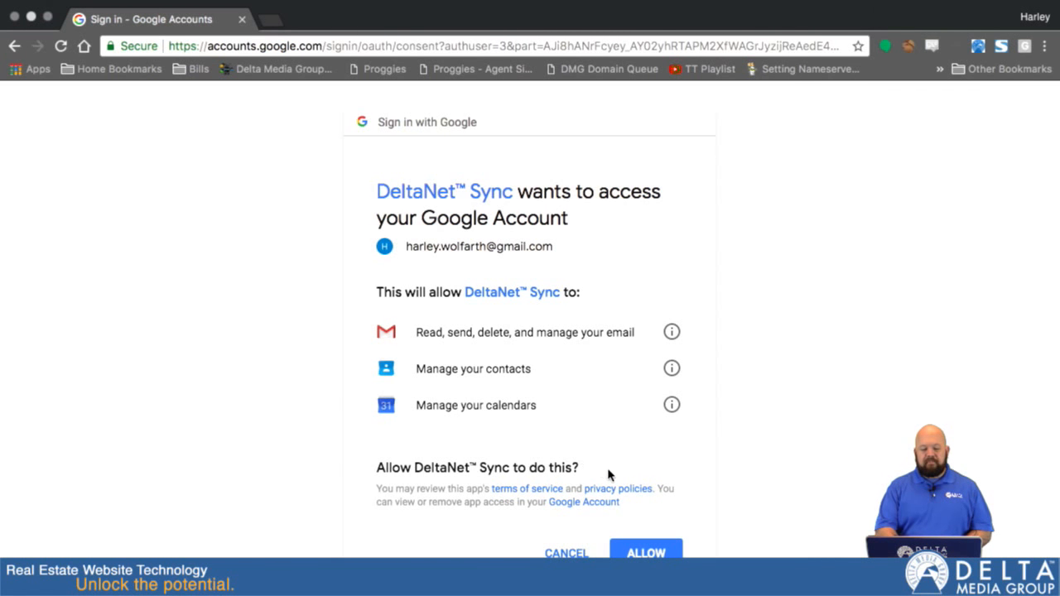
{"action": "left_click", "coordinate": [653, 552]}
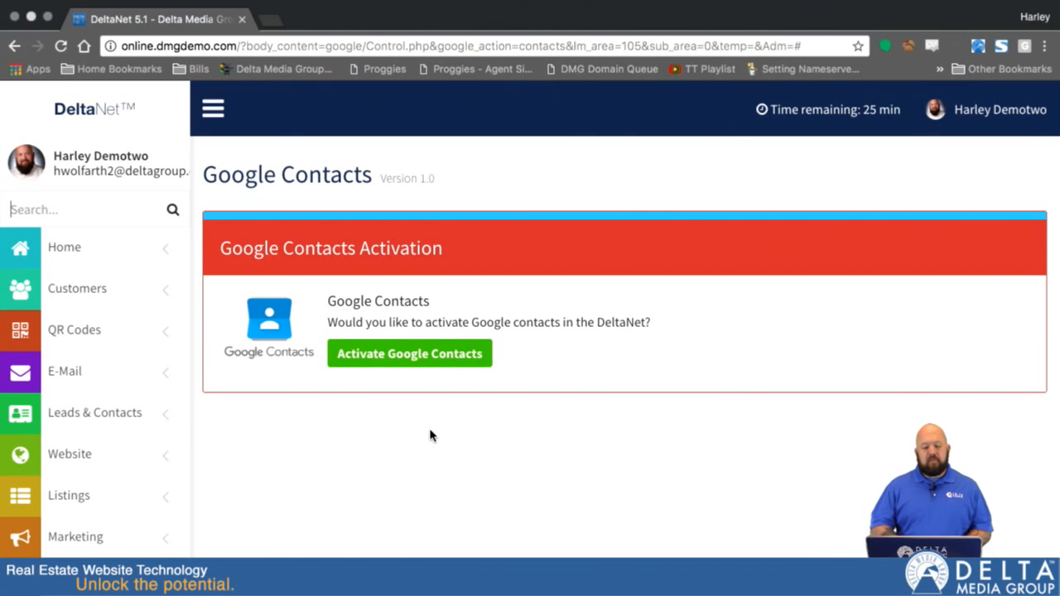
Activate Google Contacts in DeltaNet and choose Sync Certain Groups of Contacts
{"action": "left_click", "coordinate": [401, 356]}
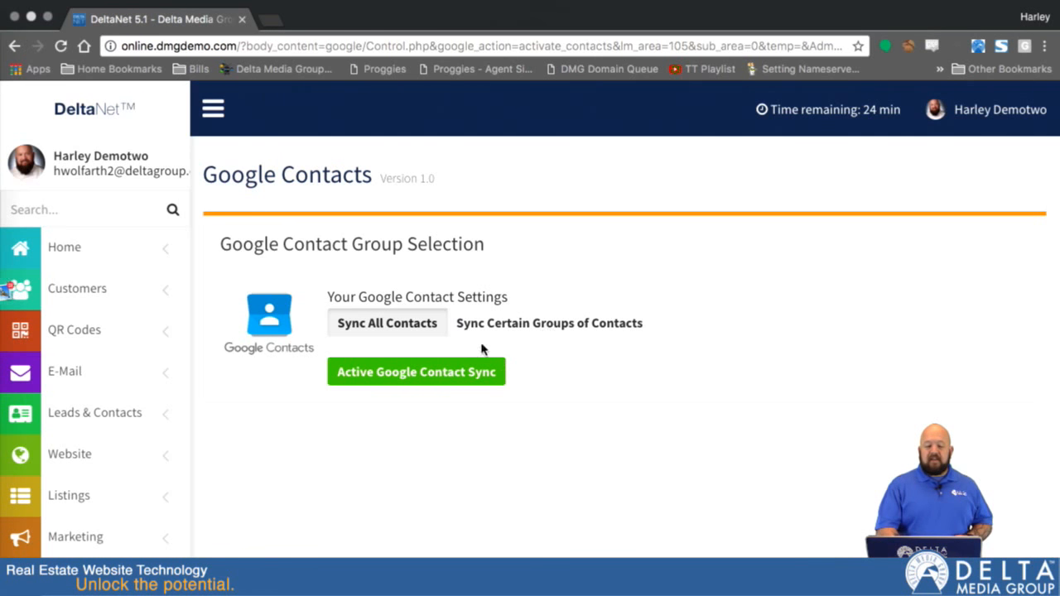
{"action": "left_click", "coordinate": [539, 325]}
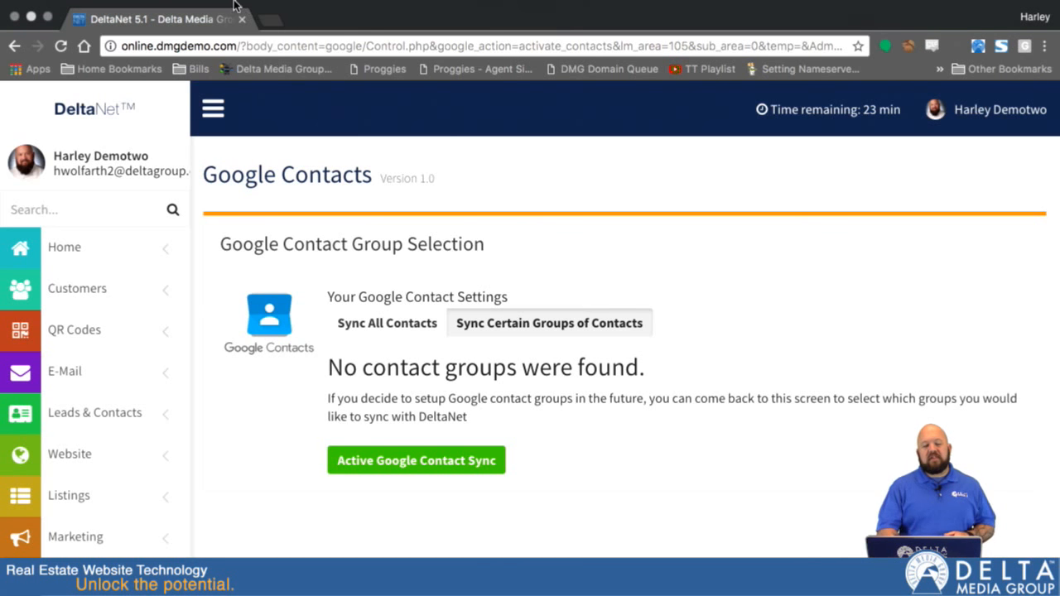
Open contacts.google.com in a new browser tab
{"action": "left_click", "coordinate": [270, 25]}
{"action": "type", "text": "contacts.google.com"}
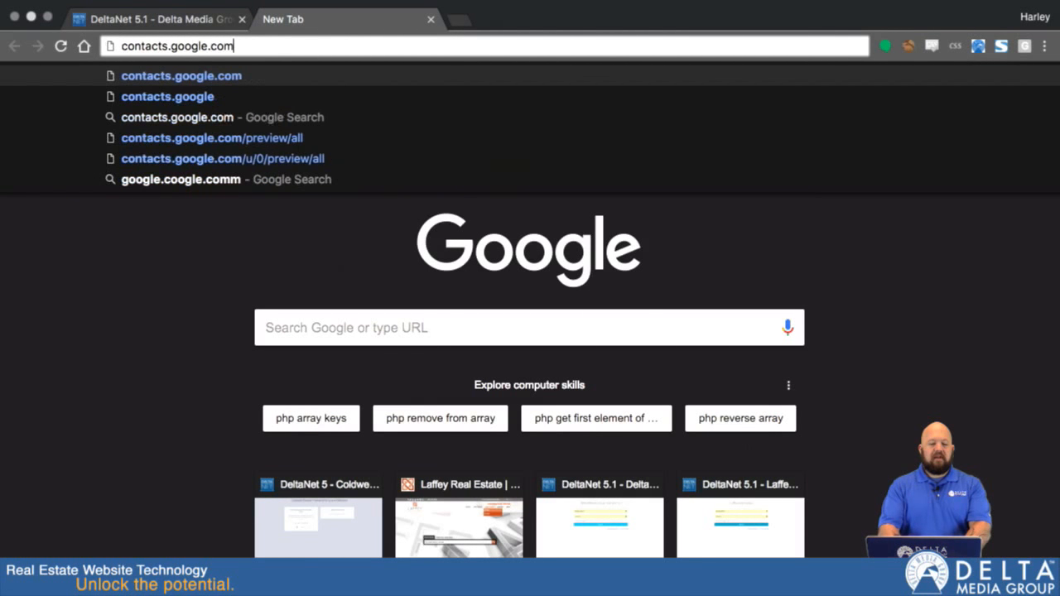
{"action": "key", "text": "Return"}
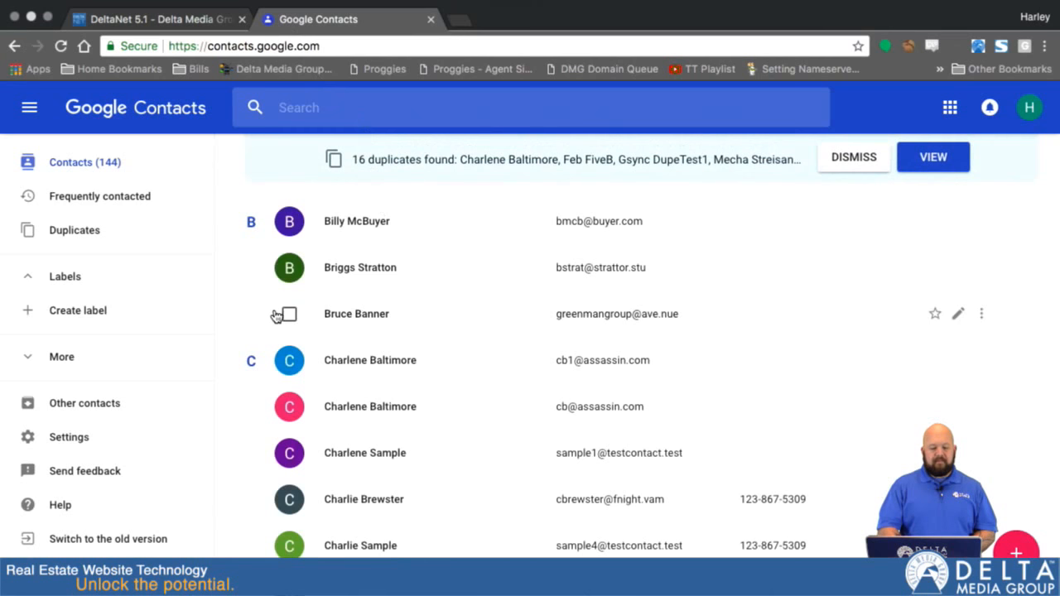
Create a Google Contacts label named "My Business Contacts"
{"action": "left_click", "coordinate": [96, 318]}
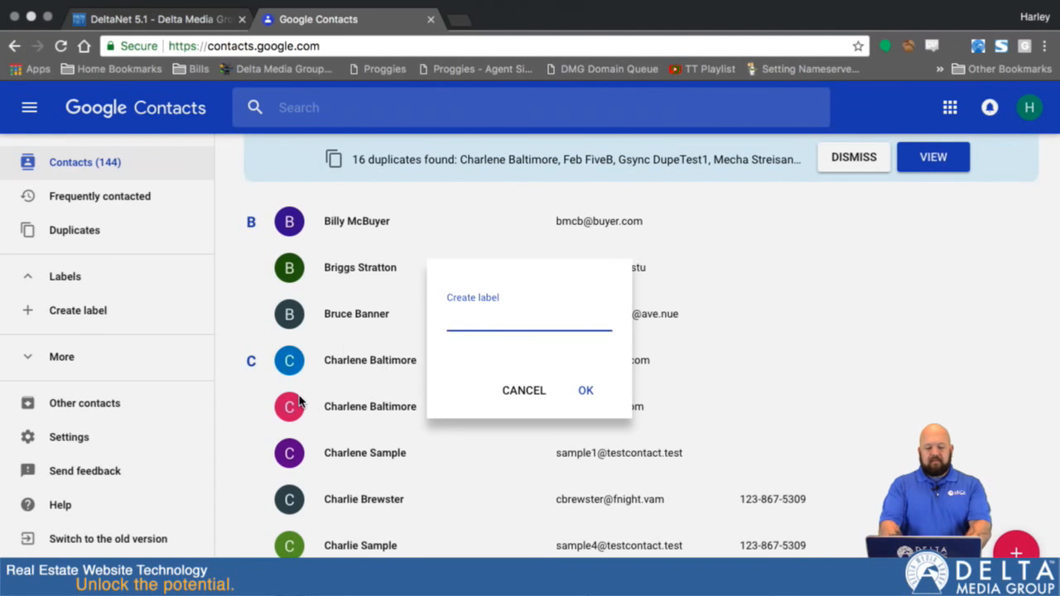
{"action": "type", "text": "My "}
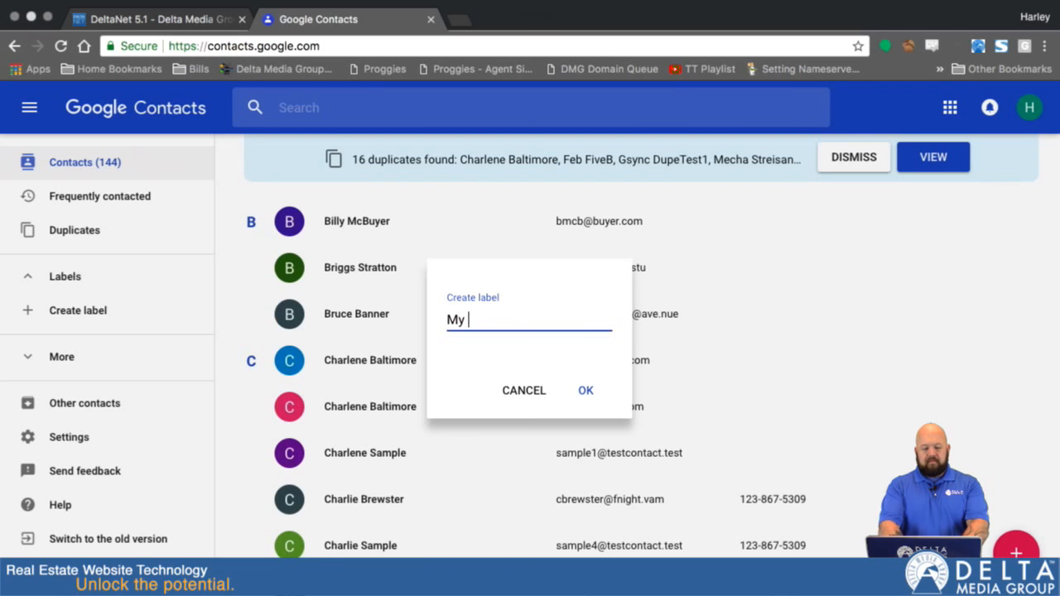
{"action": "type", "text": "Busine"}
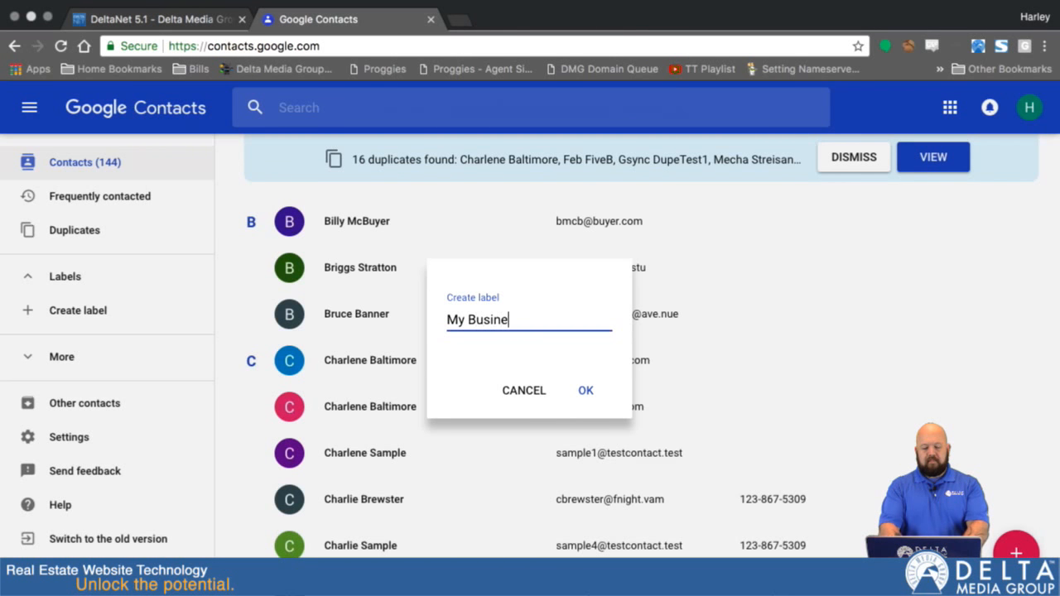
{"action": "type", "text": "ss Contacts"}
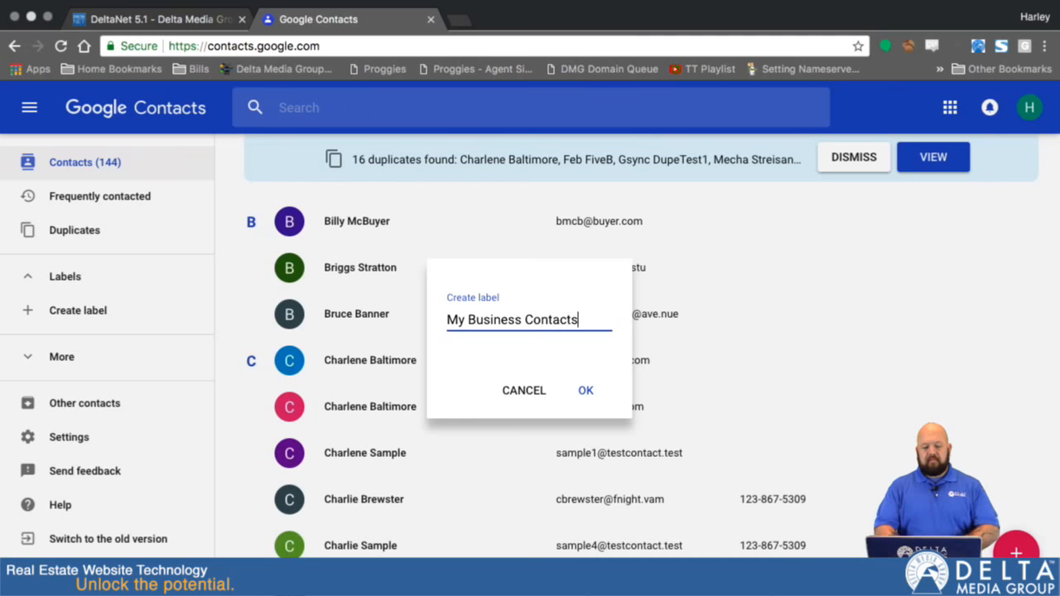
{"action": "left_click", "coordinate": [585, 391]}
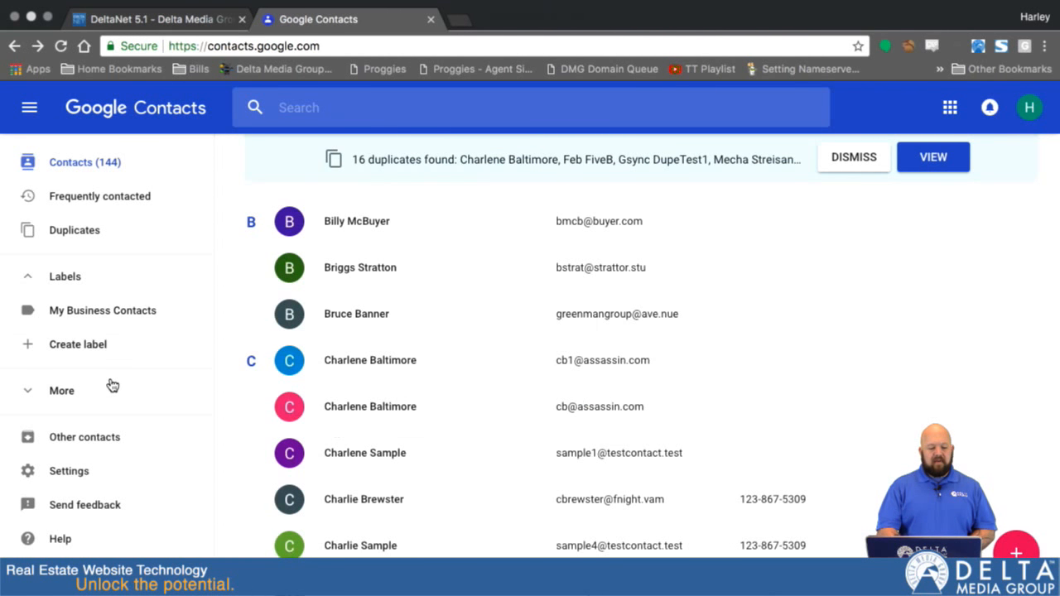
Return to DeltaNet, reopen the Google Contacts activation page from the dashboard, and choose Sync Certain Groups of Contacts again
{"action": "left_click", "coordinate": [177, 21]}
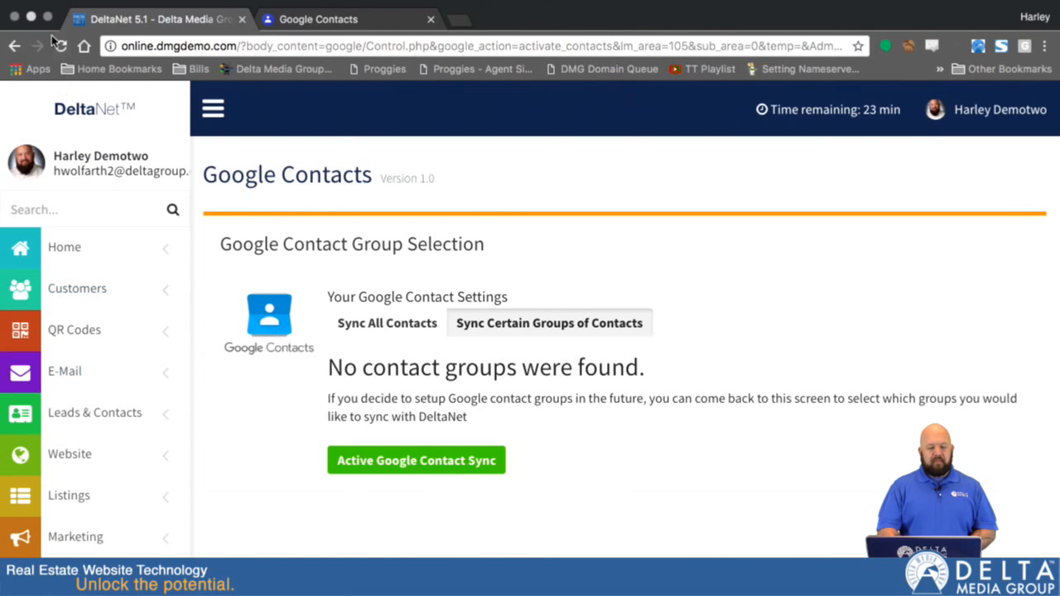
{"action": "left_click", "coordinate": [78, 249]}
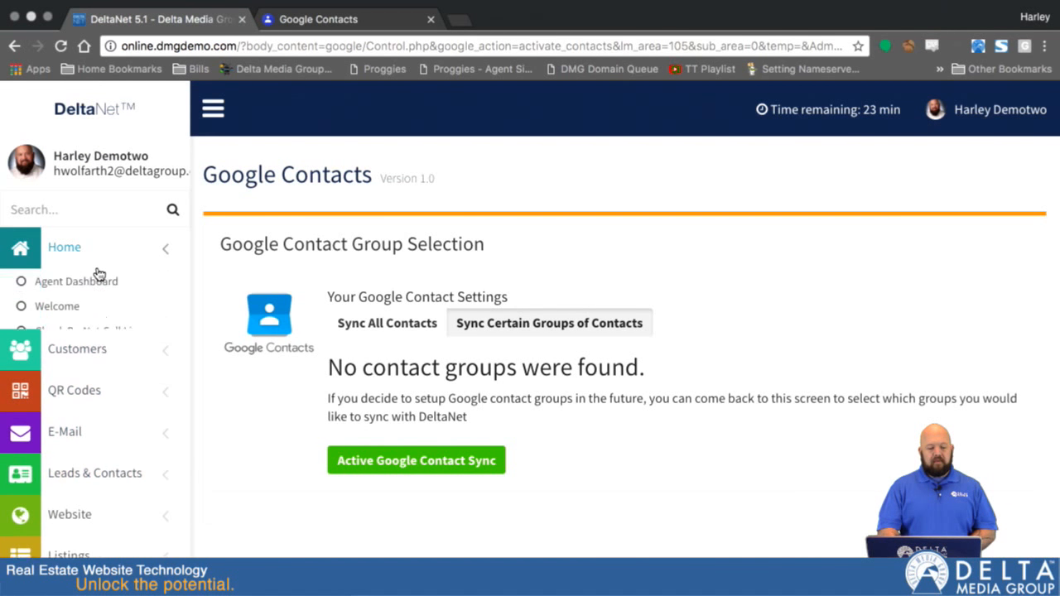
{"action": "left_click", "coordinate": [73, 307]}
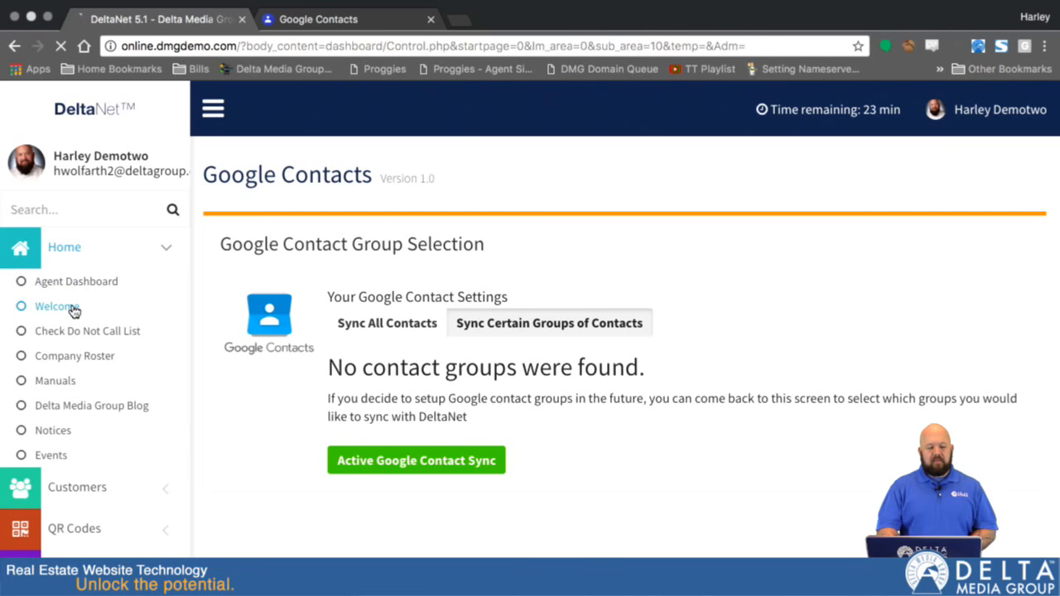
{"action": "scroll", "coordinate": [74, 311], "scroll_direction": "down", "scroll_amount": 5}
{"action": "scroll", "coordinate": [73, 309], "scroll_direction": "down", "scroll_amount": 5}
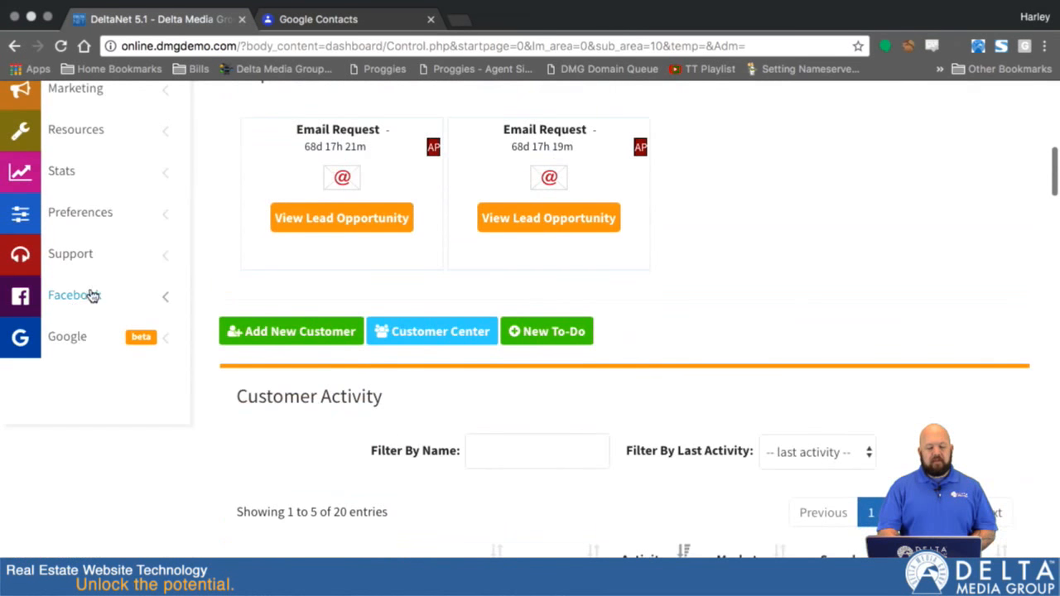
{"action": "left_click", "coordinate": [77, 336]}
{"action": "left_click", "coordinate": [70, 372]}
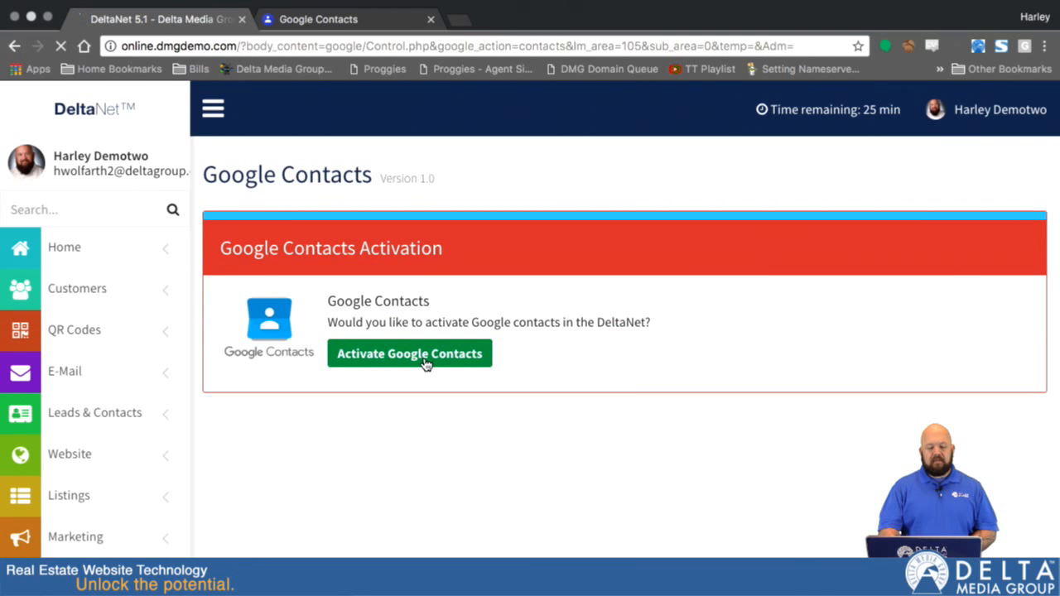
{"action": "left_click", "coordinate": [518, 325]}
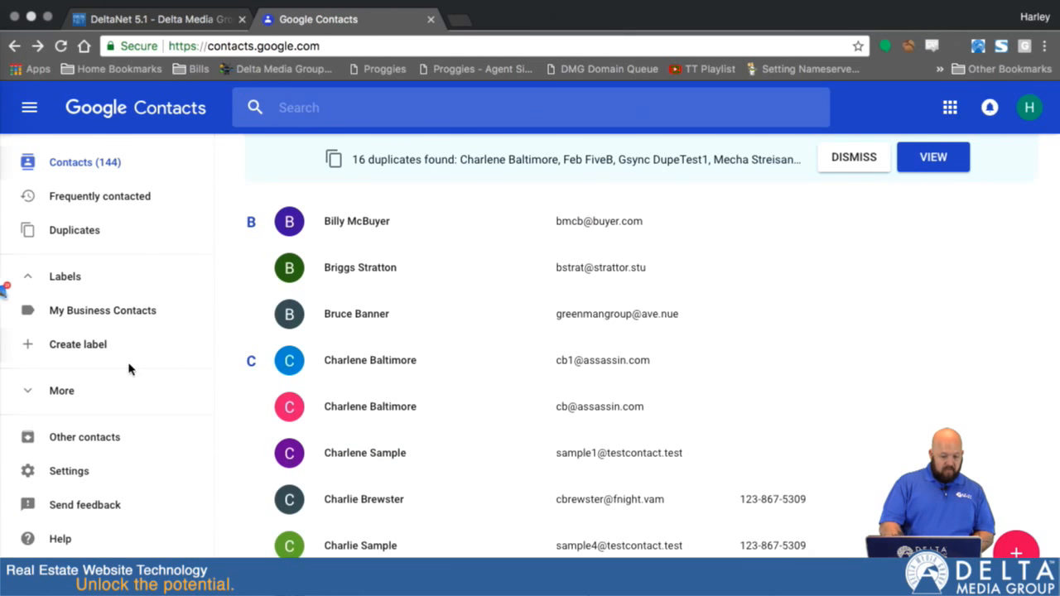
Switch to Google Contacts and examine its additional sidebar options and the full edit form of the first contact under B
{"action": "left_click", "coordinate": [93, 394]}
{"action": "scroll", "coordinate": [95, 431], "scroll_direction": "down", "scroll_amount": 1}
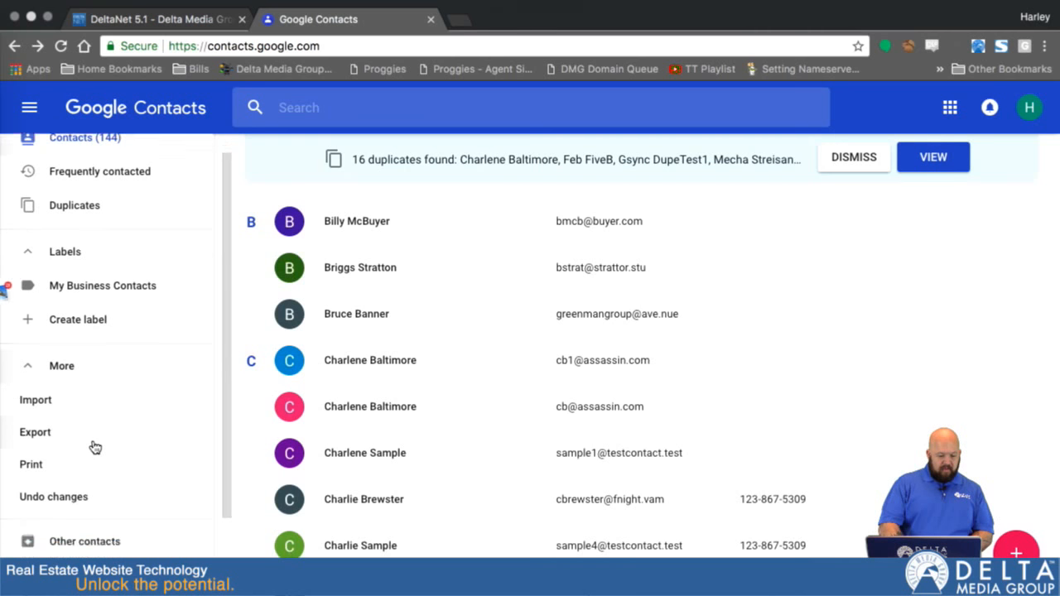
{"action": "scroll", "coordinate": [95, 448], "scroll_direction": "down", "scroll_amount": 3}
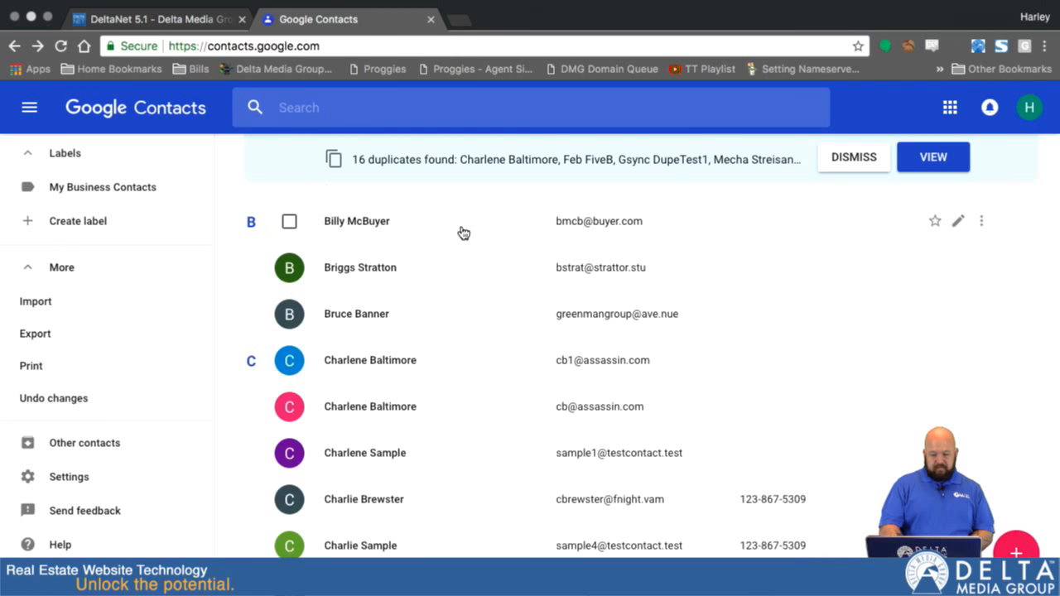
{"action": "left_click", "coordinate": [958, 222]}
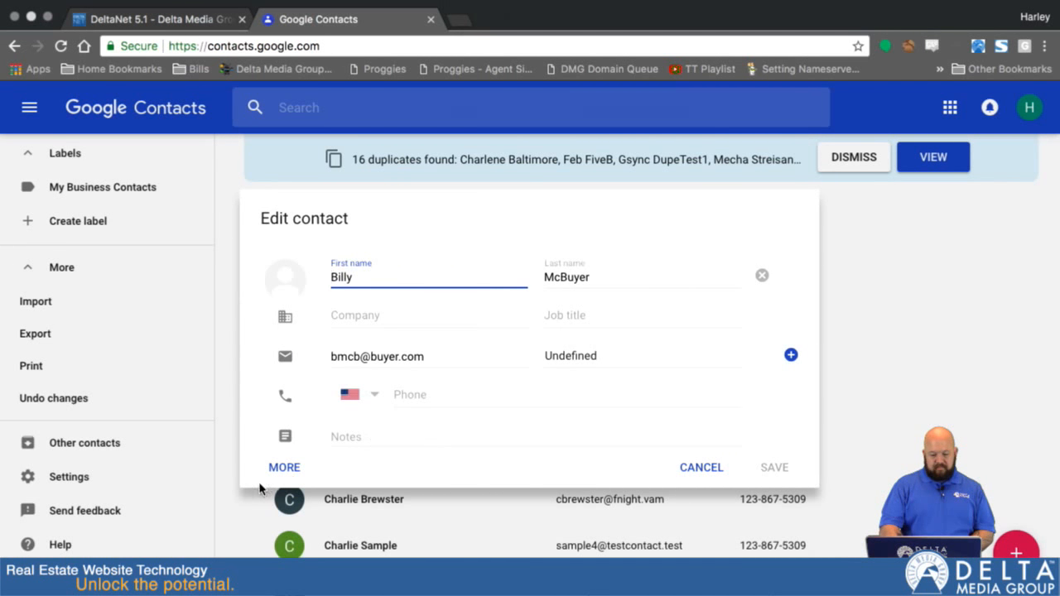
{"action": "left_click", "coordinate": [282, 467]}
{"action": "scroll", "coordinate": [418, 422], "scroll_direction": "down", "scroll_amount": 3}
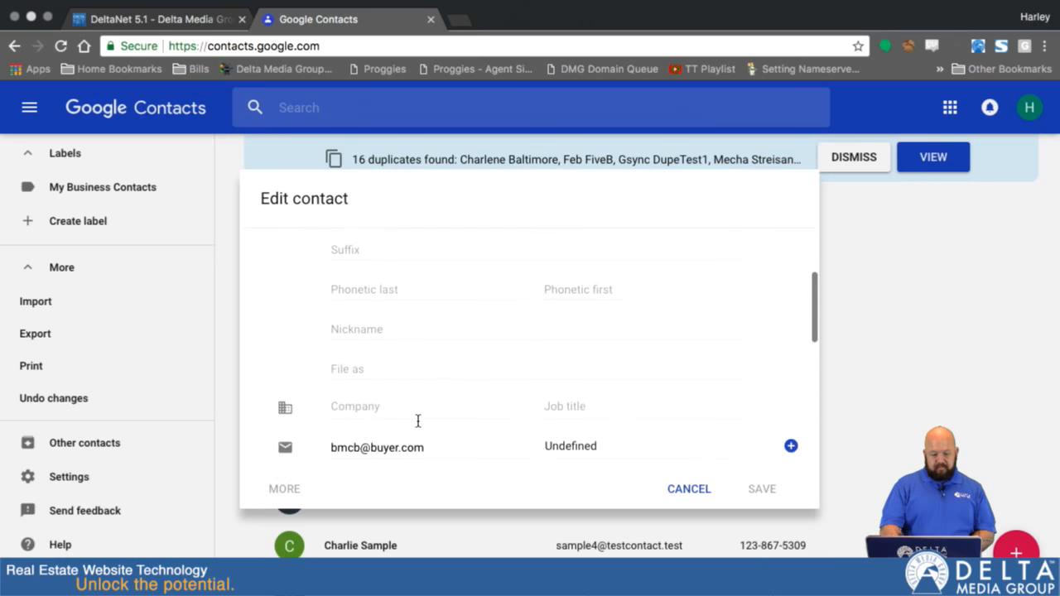
{"action": "scroll", "coordinate": [417, 421], "scroll_direction": "down", "scroll_amount": 10}
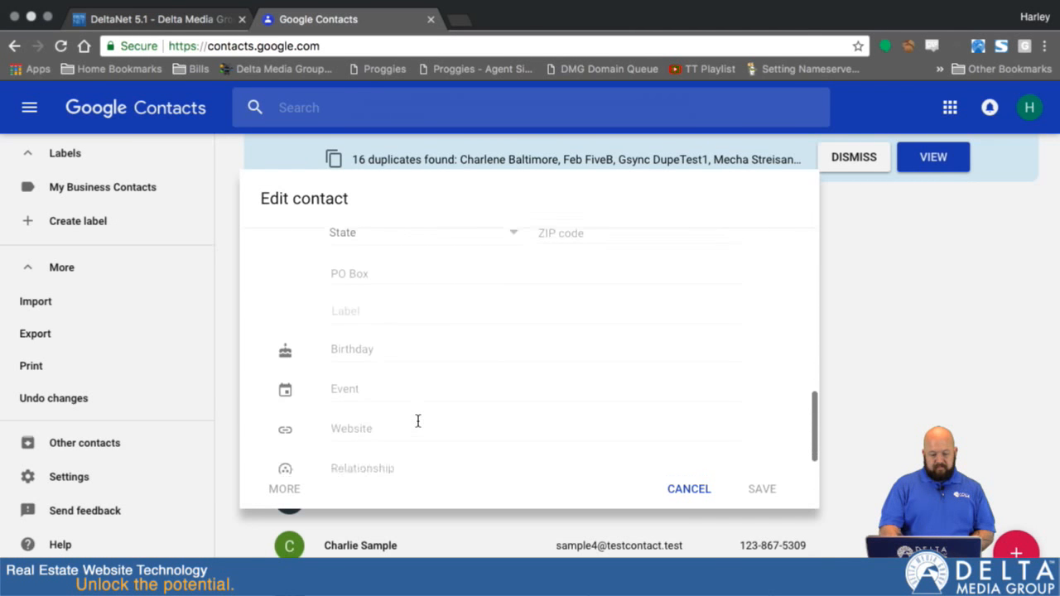
{"action": "scroll", "coordinate": [417, 422], "scroll_direction": "down", "scroll_amount": 5}
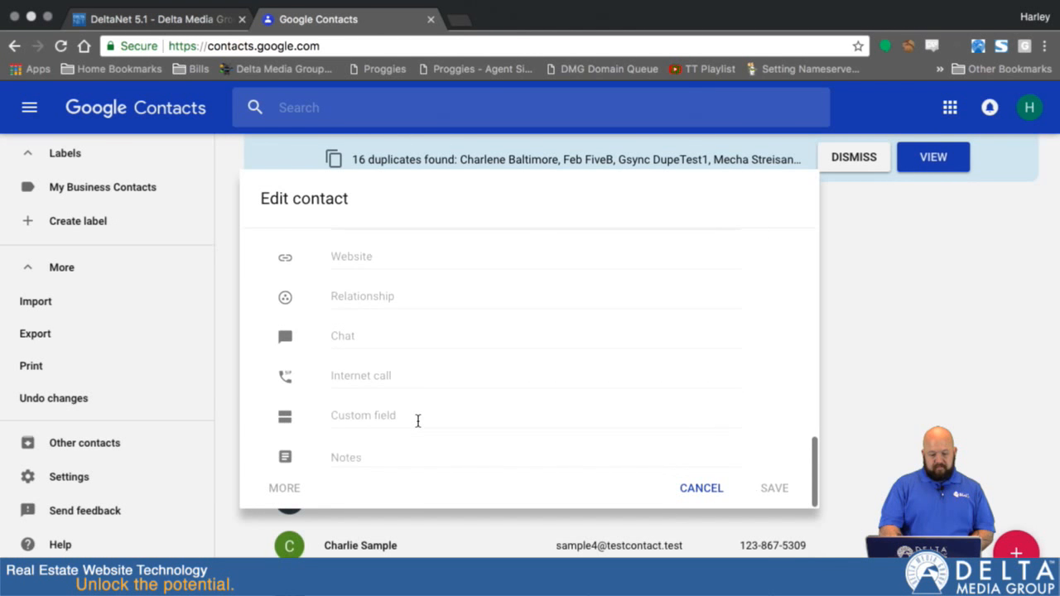
{"action": "scroll", "coordinate": [424, 404], "scroll_direction": "up", "scroll_amount": 2}
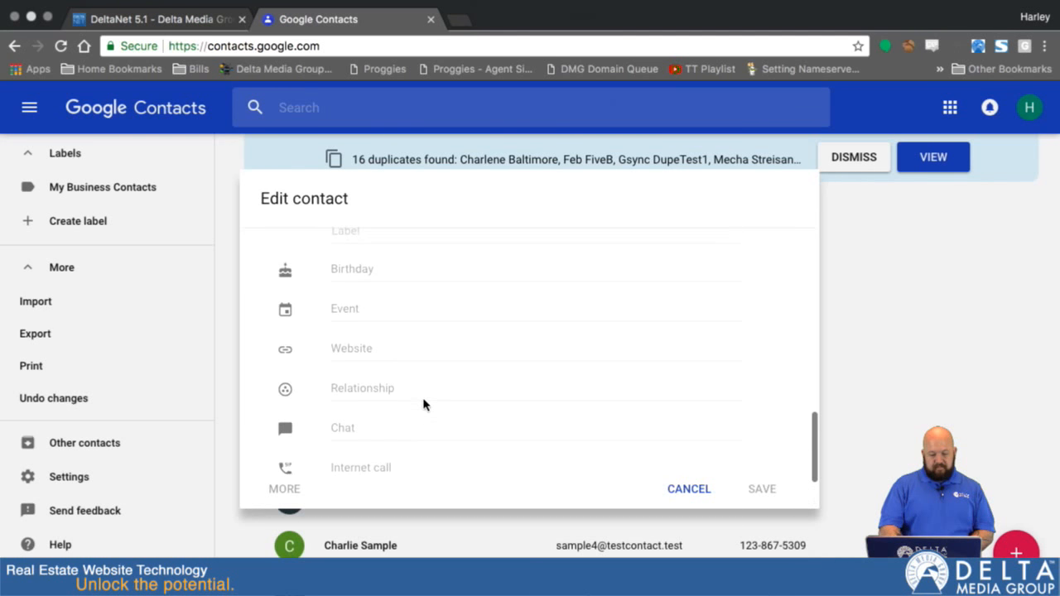
{"action": "scroll", "coordinate": [395, 311], "scroll_direction": "up", "scroll_amount": 3}
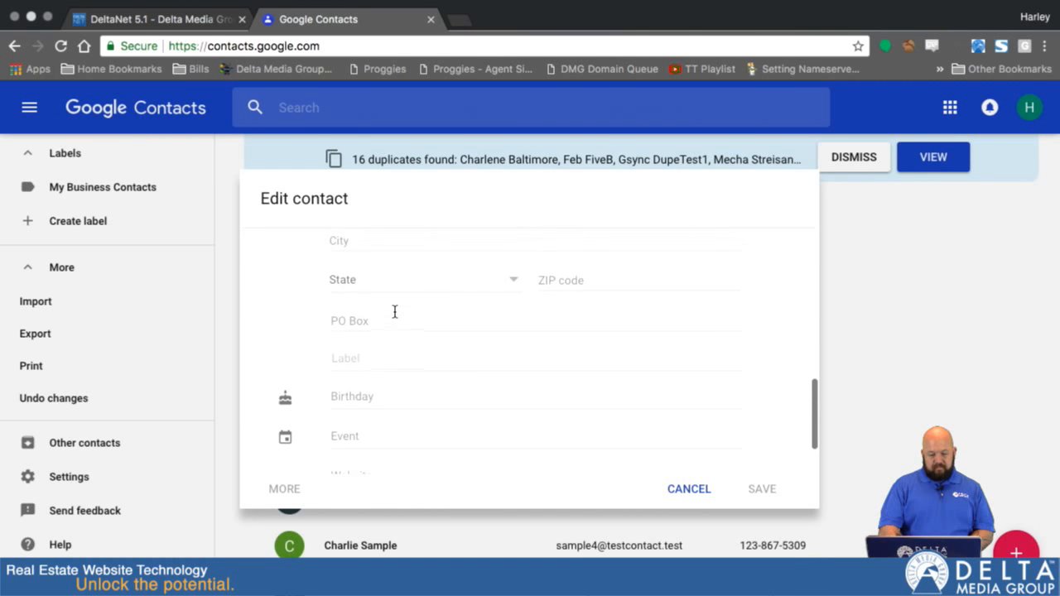
Set the contact's address label to Home, save the contact and close its details
{"action": "left_click", "coordinate": [359, 354]}
{"action": "scroll", "coordinate": [390, 397], "scroll_direction": "down", "scroll_amount": 2}
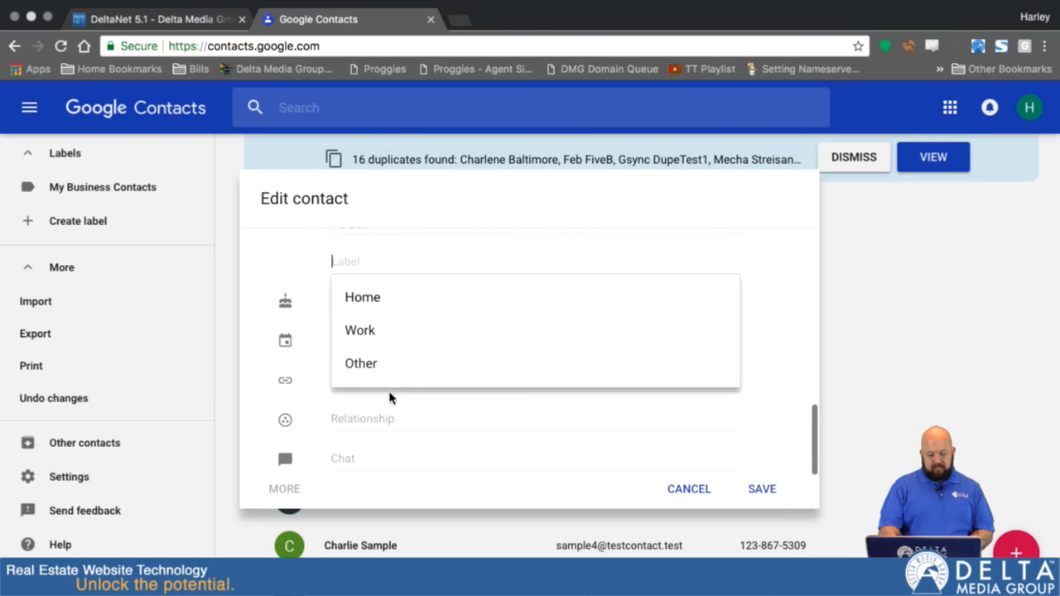
{"action": "left_click", "coordinate": [381, 297]}
{"action": "scroll", "coordinate": [360, 286], "scroll_direction": "up", "scroll_amount": 4}
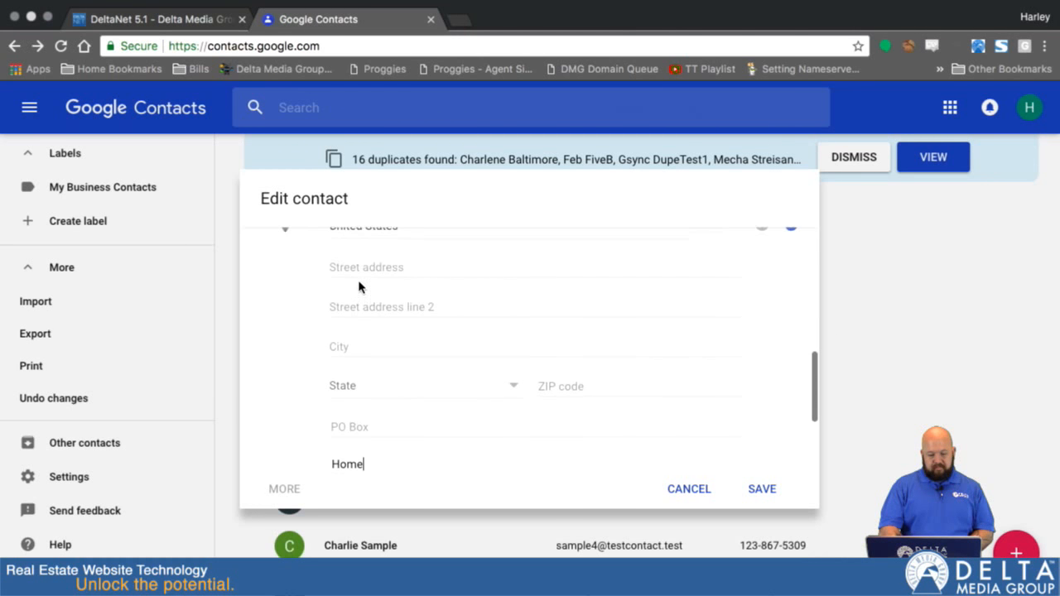
{"action": "scroll", "coordinate": [359, 286], "scroll_direction": "up", "scroll_amount": 8}
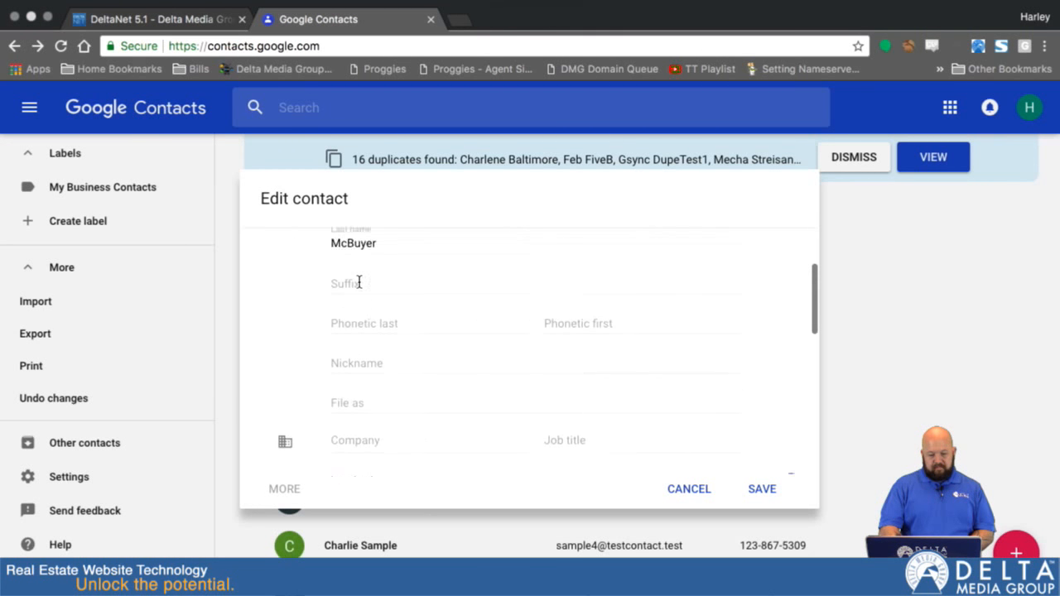
{"action": "scroll", "coordinate": [358, 283], "scroll_direction": "up", "scroll_amount": 3}
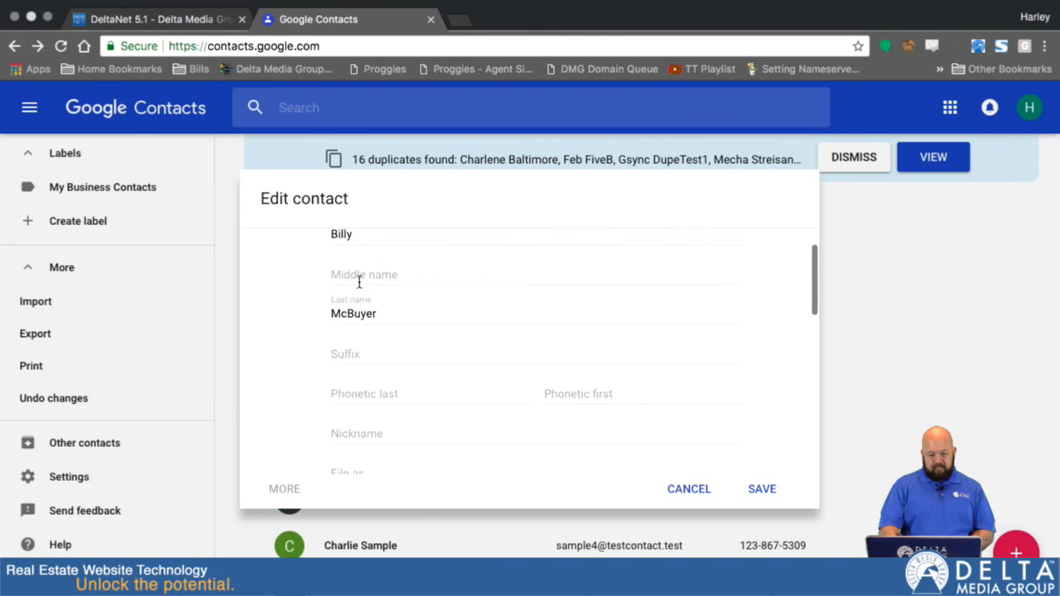
{"action": "left_click", "coordinate": [762, 495]}
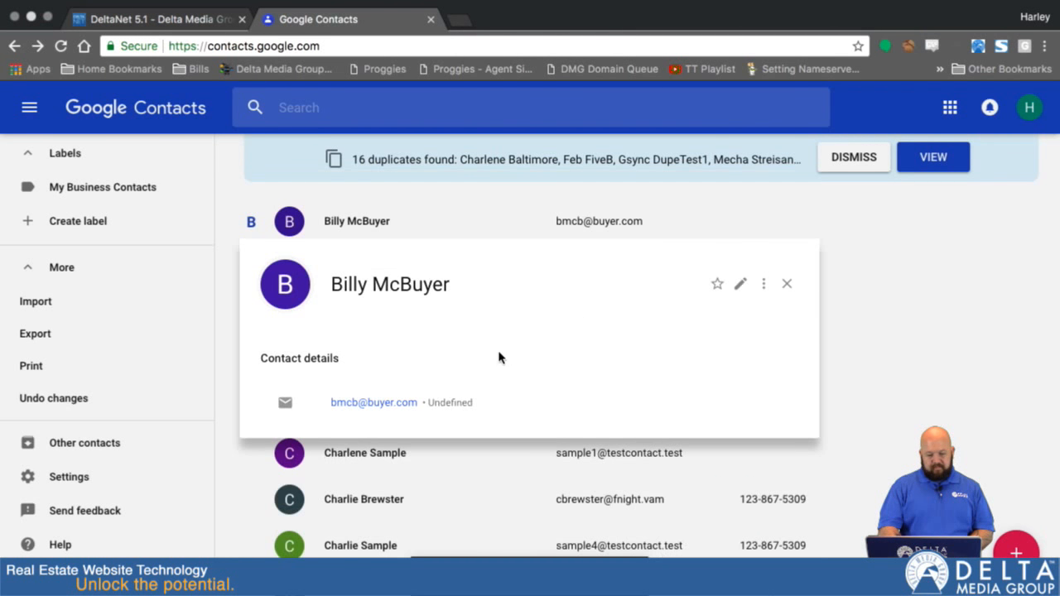
{"action": "left_click", "coordinate": [789, 288]}
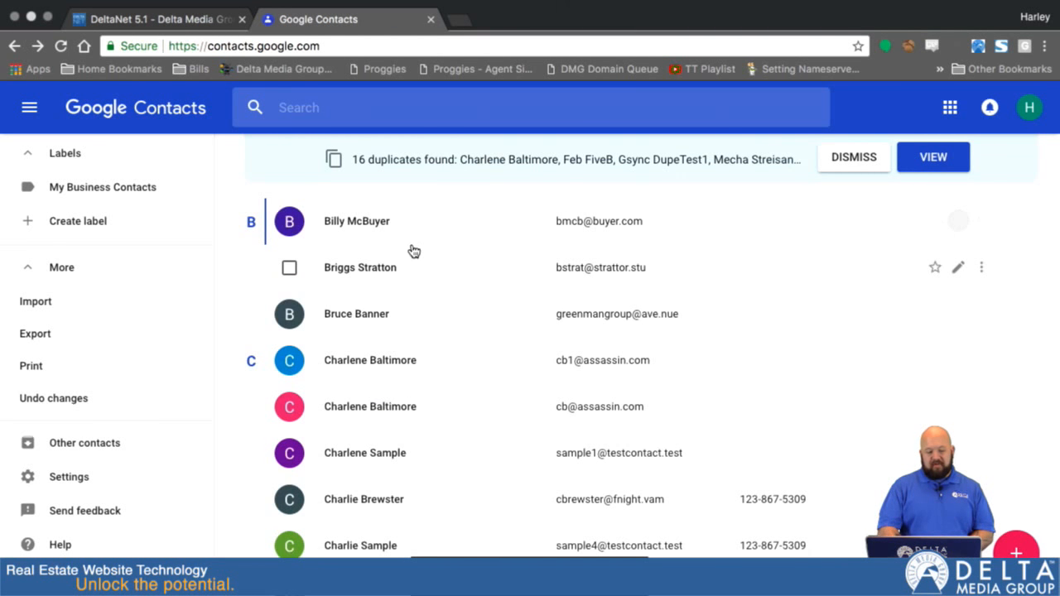
Switch back to DeltaNet and open the Customer Center
{"action": "scroll", "coordinate": [147, 250], "scroll_direction": "up", "scroll_amount": 3}
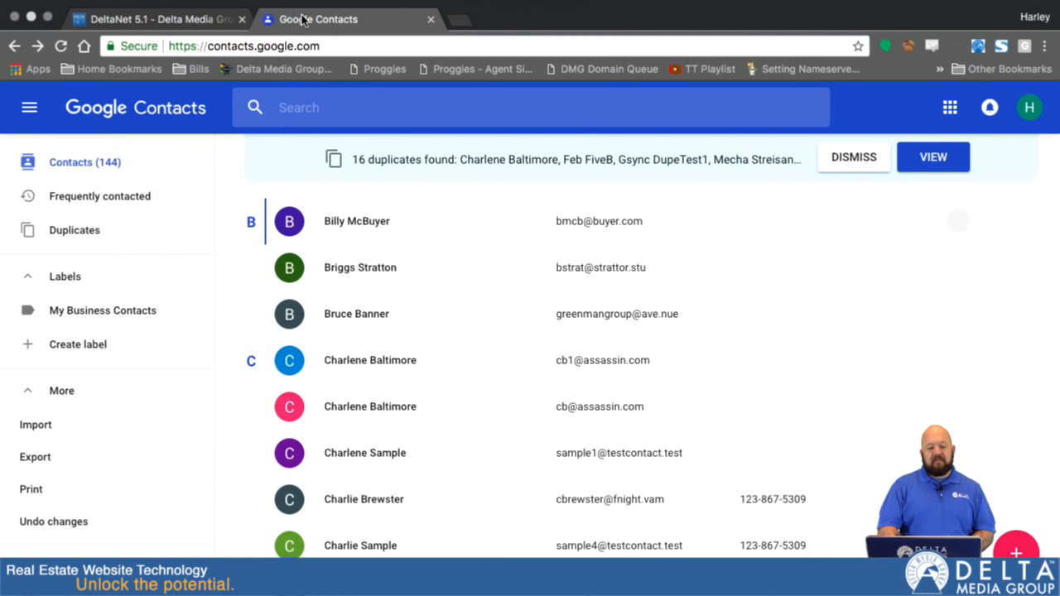
{"action": "left_click", "coordinate": [164, 18]}
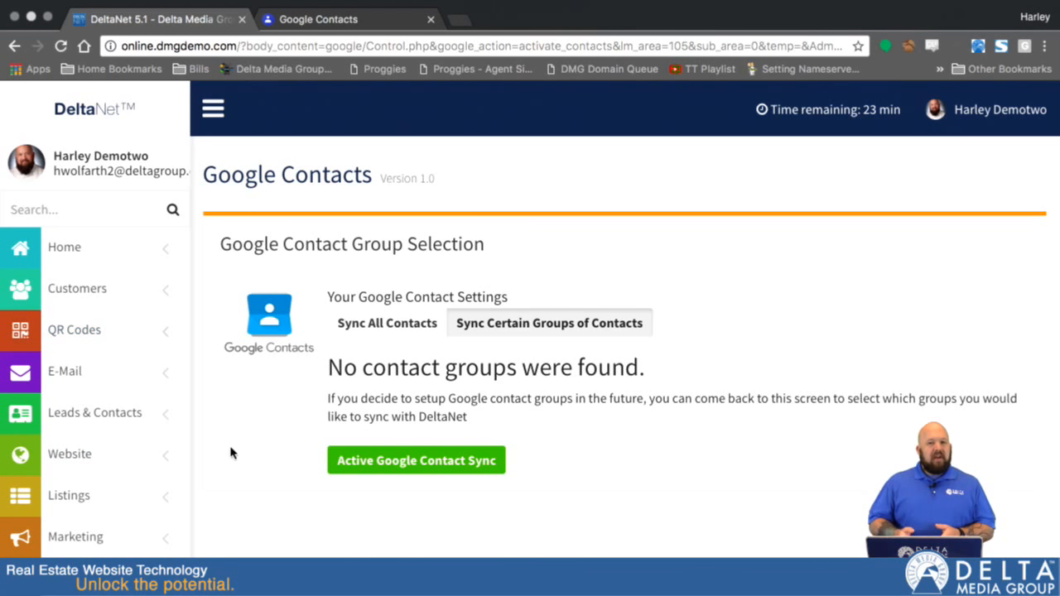
{"action": "left_click", "coordinate": [74, 306]}
{"action": "left_click", "coordinate": [86, 325]}
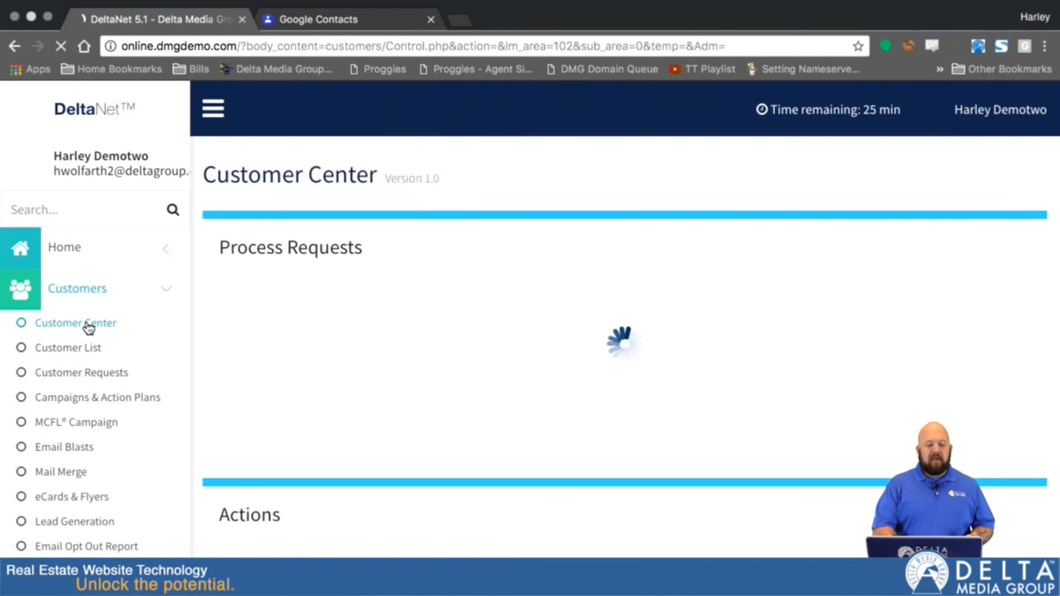
Examine the Hot/New Customers list and the Customer Groups table in the Customer Center
{"action": "scroll", "coordinate": [638, 452], "scroll_direction": "down", "scroll_amount": 4}
{"action": "scroll", "coordinate": [639, 451], "scroll_direction": "down", "scroll_amount": 5}
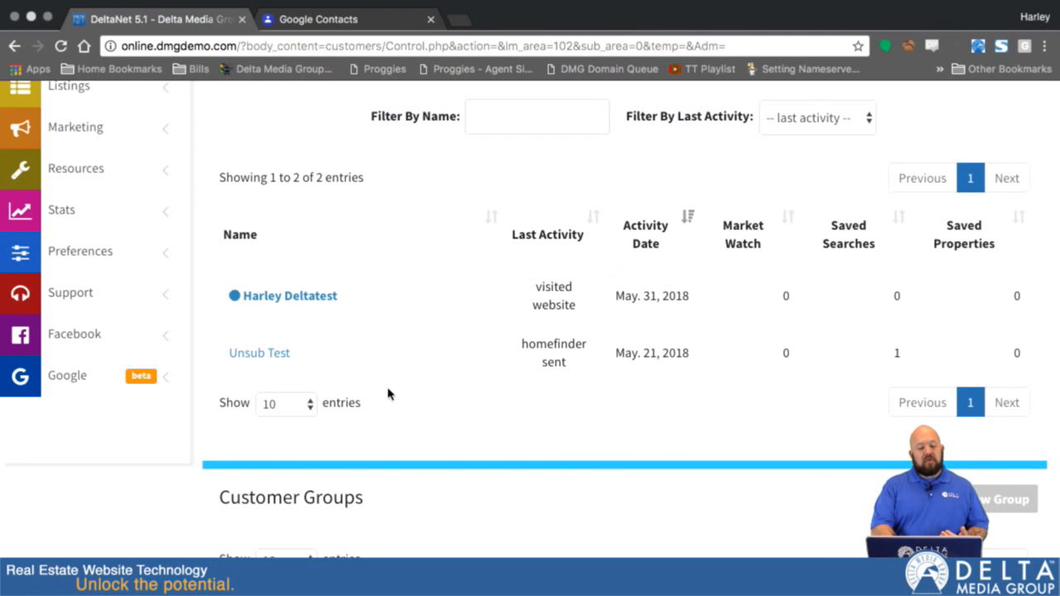
{"action": "scroll", "coordinate": [398, 365], "scroll_direction": "down", "scroll_amount": 3}
{"action": "scroll", "coordinate": [398, 370], "scroll_direction": "down", "scroll_amount": 5}
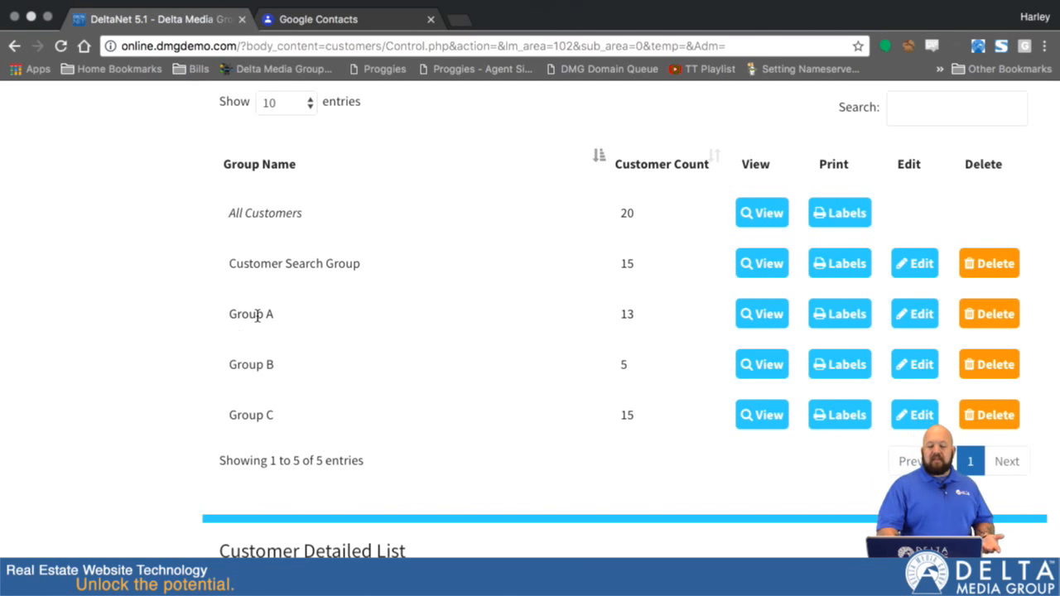
Open Campaigns & Action Plans and expand the Holidays system campaign to show its emails and customer groups
{"action": "scroll", "coordinate": [257, 315], "scroll_direction": "up", "scroll_amount": 6}
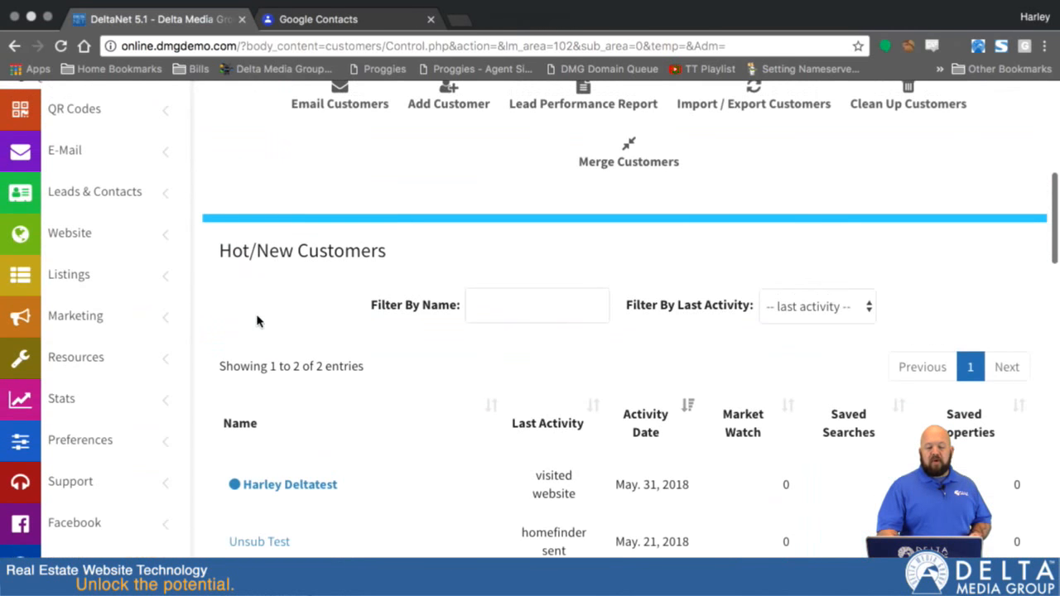
{"action": "scroll", "coordinate": [199, 169], "scroll_direction": "up", "scroll_amount": 5}
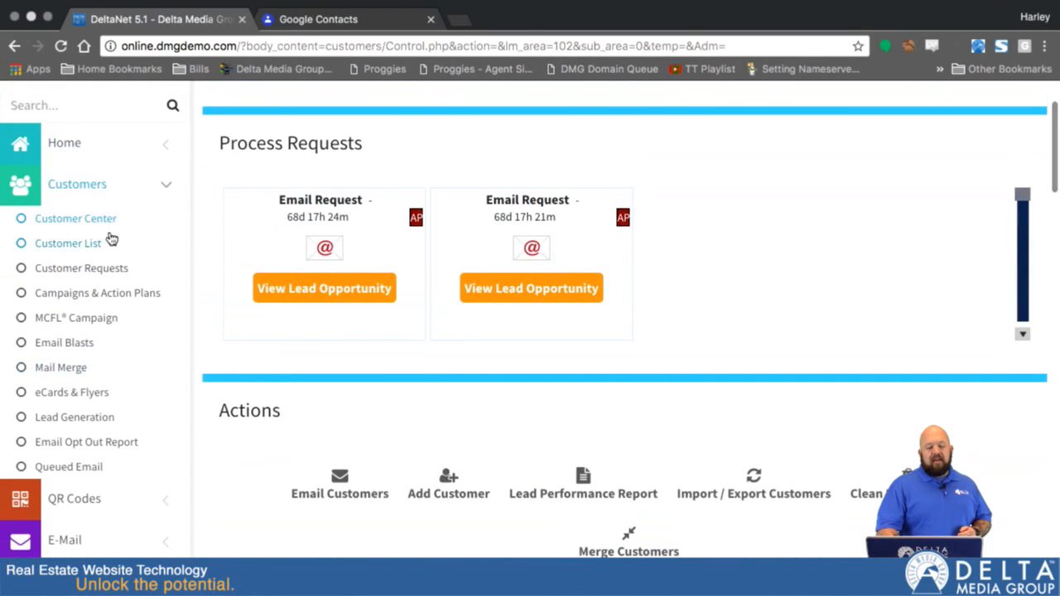
{"action": "left_click", "coordinate": [66, 295]}
{"action": "scroll", "coordinate": [351, 403], "scroll_direction": "down", "scroll_amount": 10}
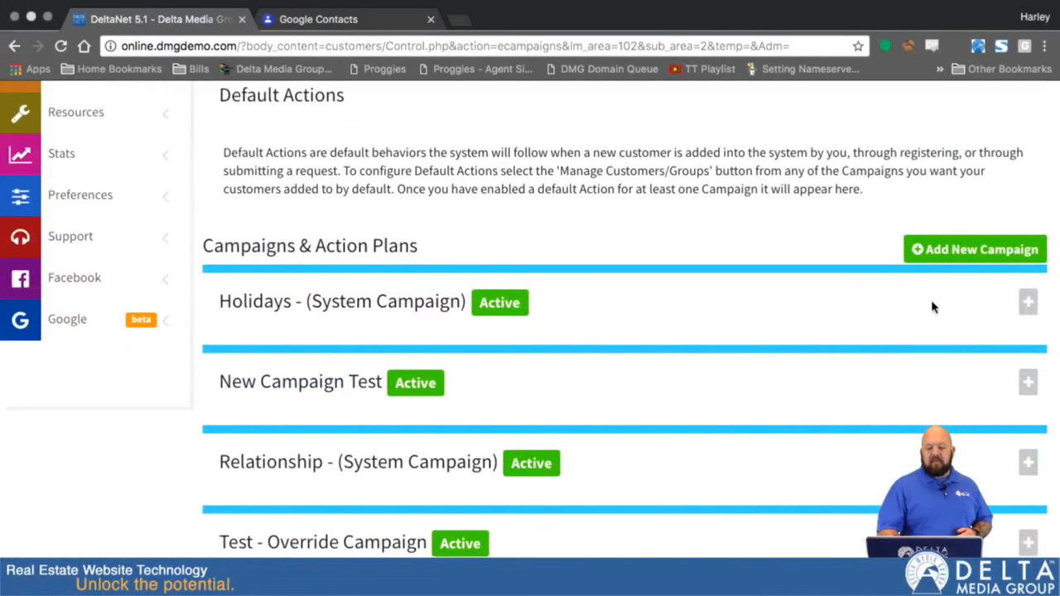
{"action": "left_click", "coordinate": [1028, 303]}
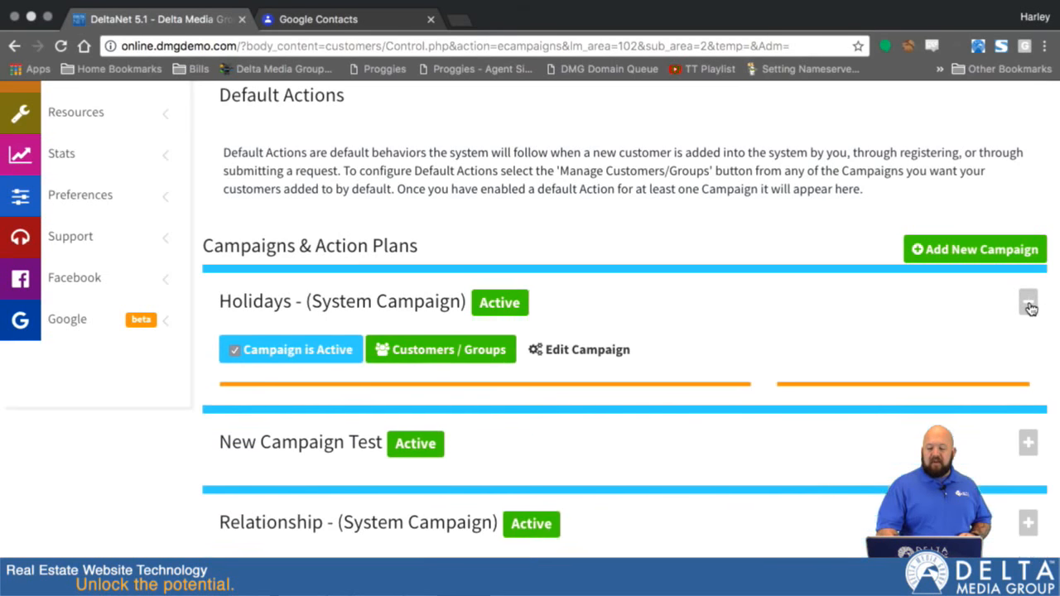
{"action": "scroll", "coordinate": [956, 397], "scroll_direction": "down", "scroll_amount": 3}
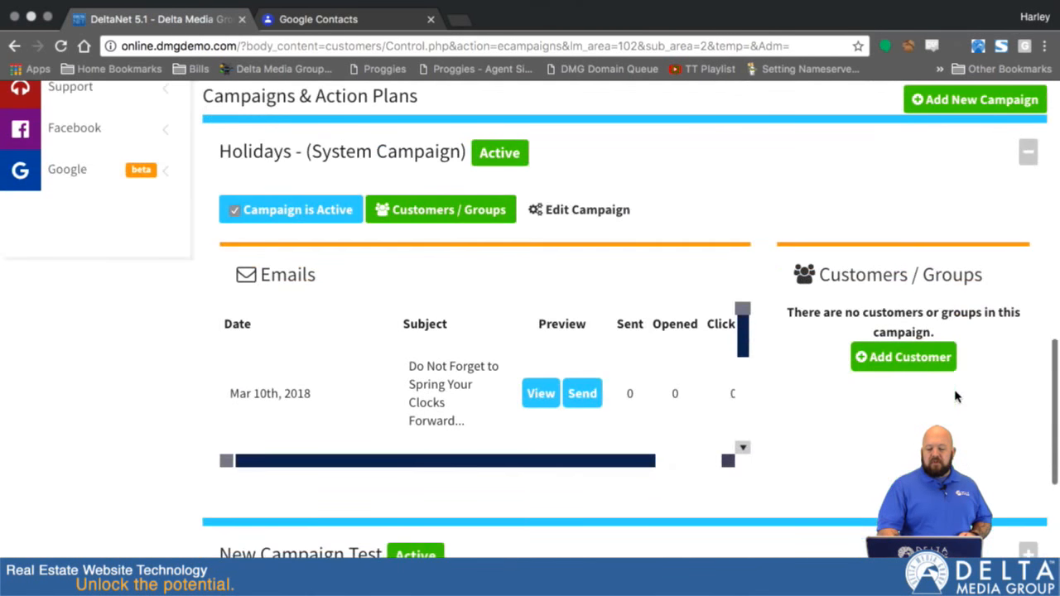
Add Group A to the Holidays campaign through its customer and group management, and save the selection
{"action": "left_click", "coordinate": [443, 213]}
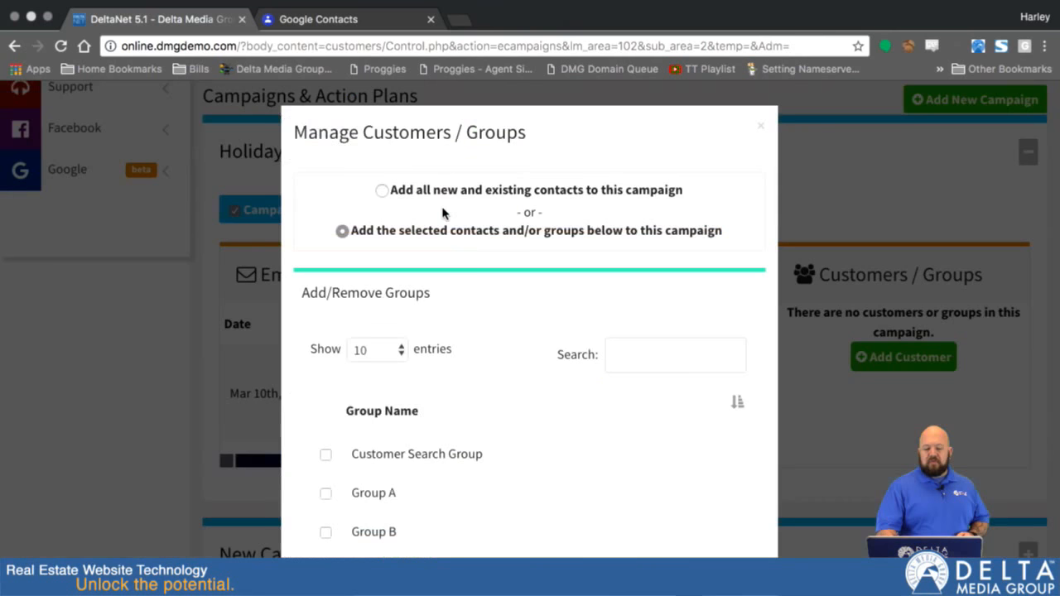
{"action": "scroll", "coordinate": [391, 467], "scroll_direction": "down", "scroll_amount": 2}
{"action": "left_click", "coordinate": [326, 398]}
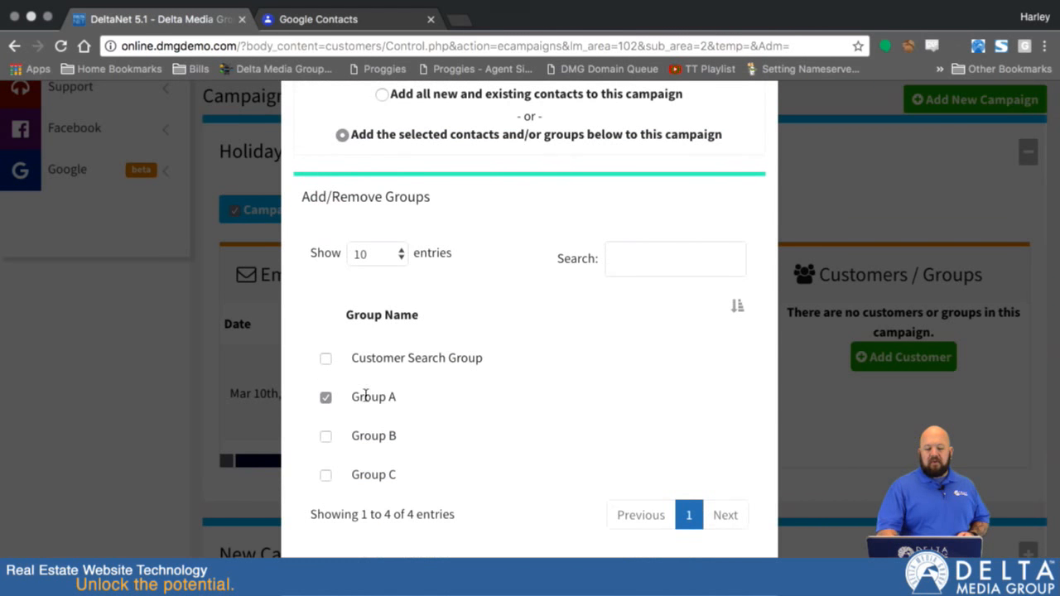
{"action": "scroll", "coordinate": [520, 451], "scroll_direction": "down", "scroll_amount": 5}
{"action": "scroll", "coordinate": [520, 451], "scroll_direction": "down", "scroll_amount": 10}
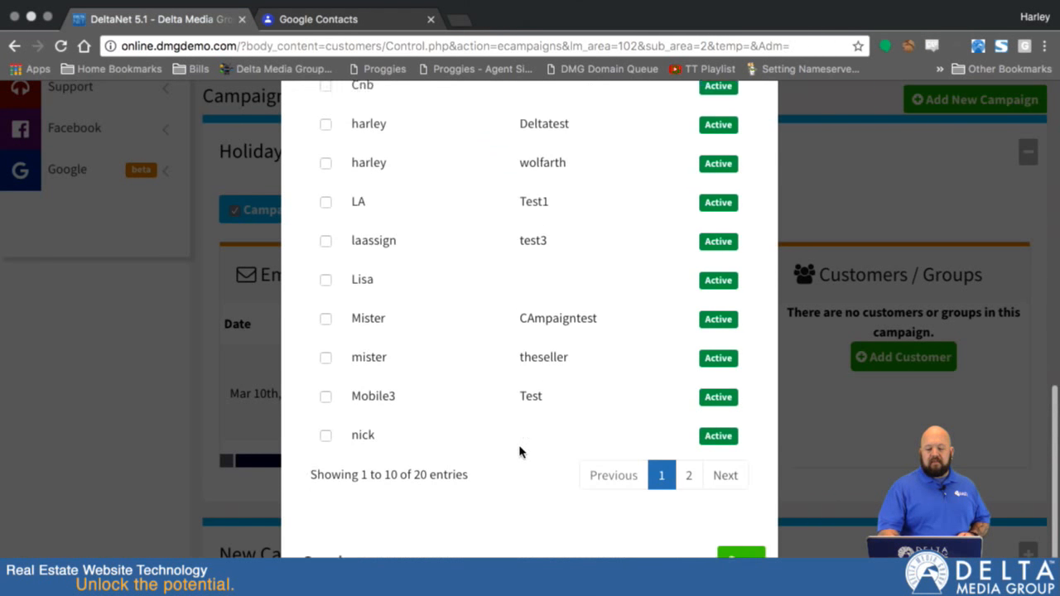
{"action": "left_click", "coordinate": [742, 546]}
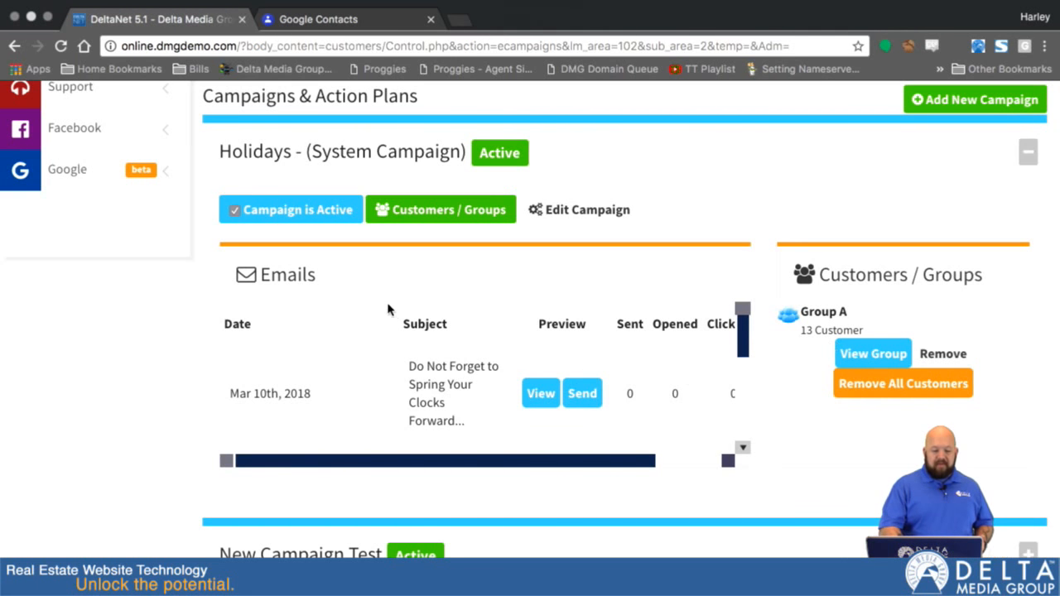
{"action": "scroll", "coordinate": [137, 161], "scroll_direction": "up", "scroll_amount": 3}
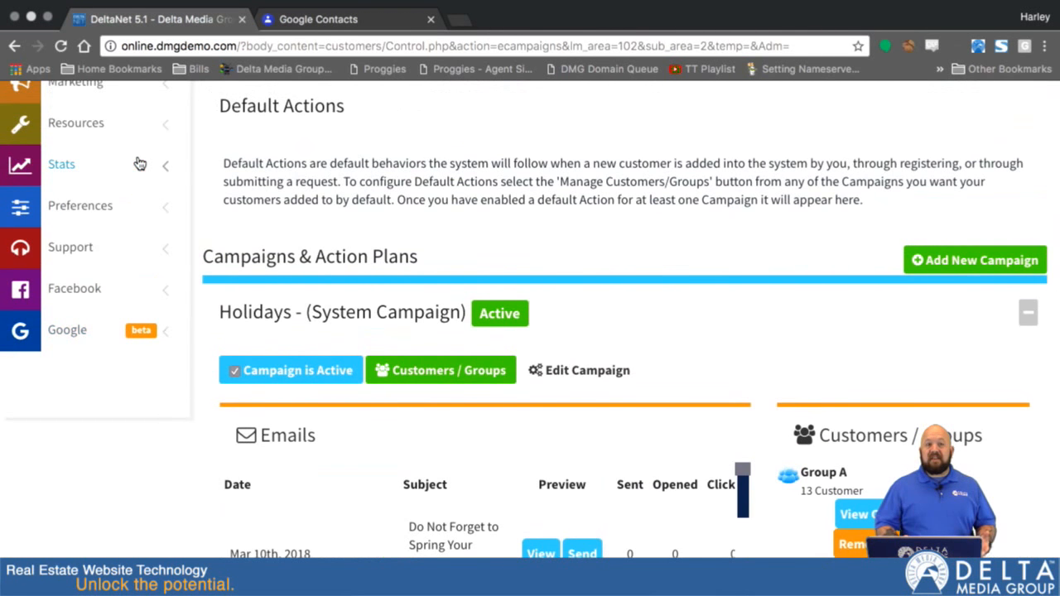